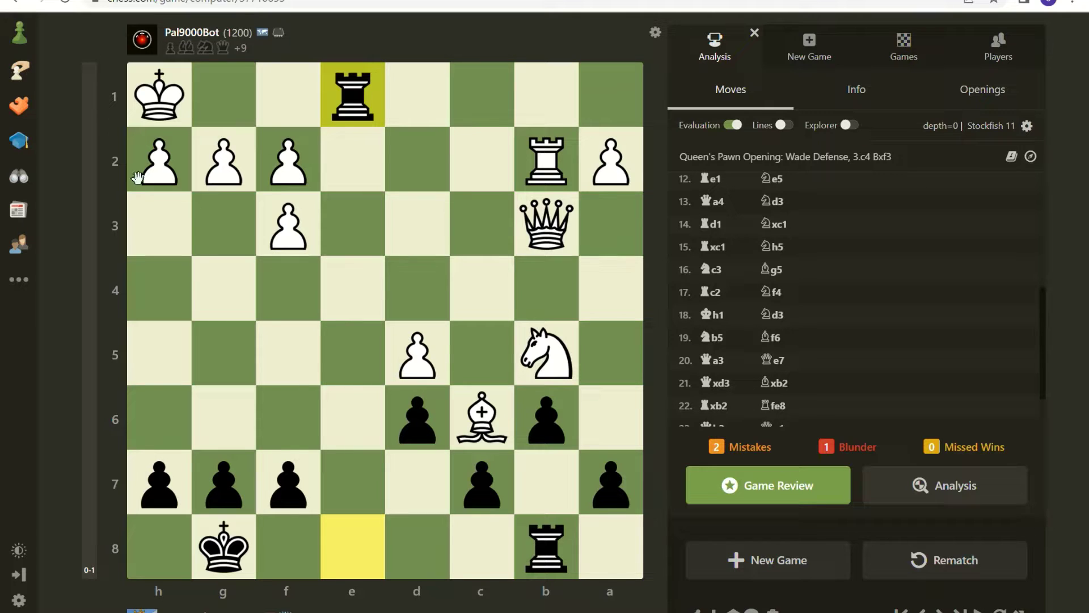
Open Analysis and start a New Analysis board with the Load From FEN/PGN(s) box empty
{"action": "mouse_move", "coordinate": [20, 71]}
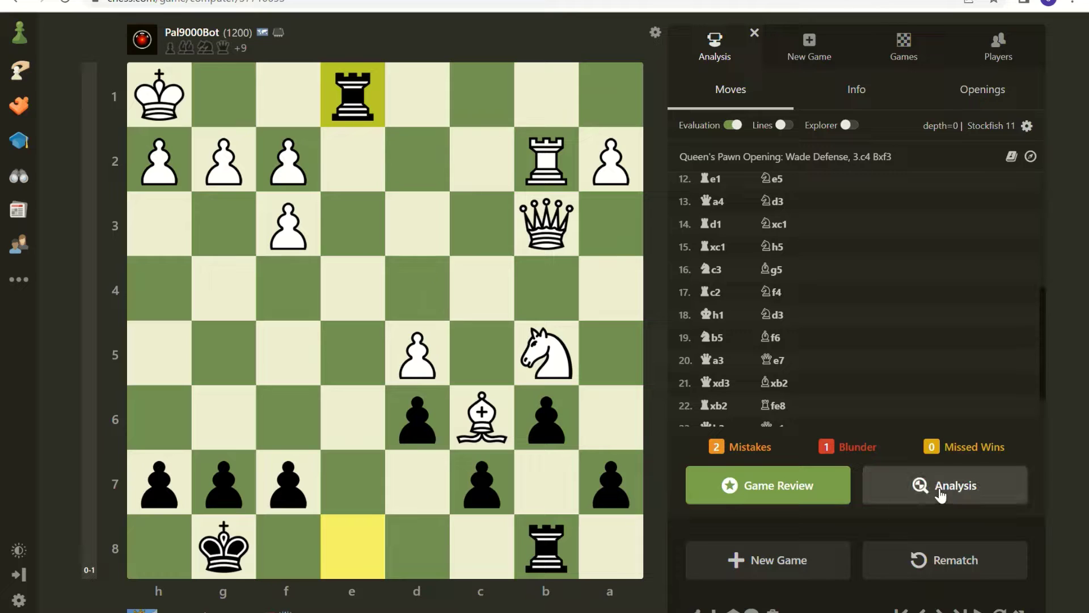
{"action": "left_click", "coordinate": [985, 493]}
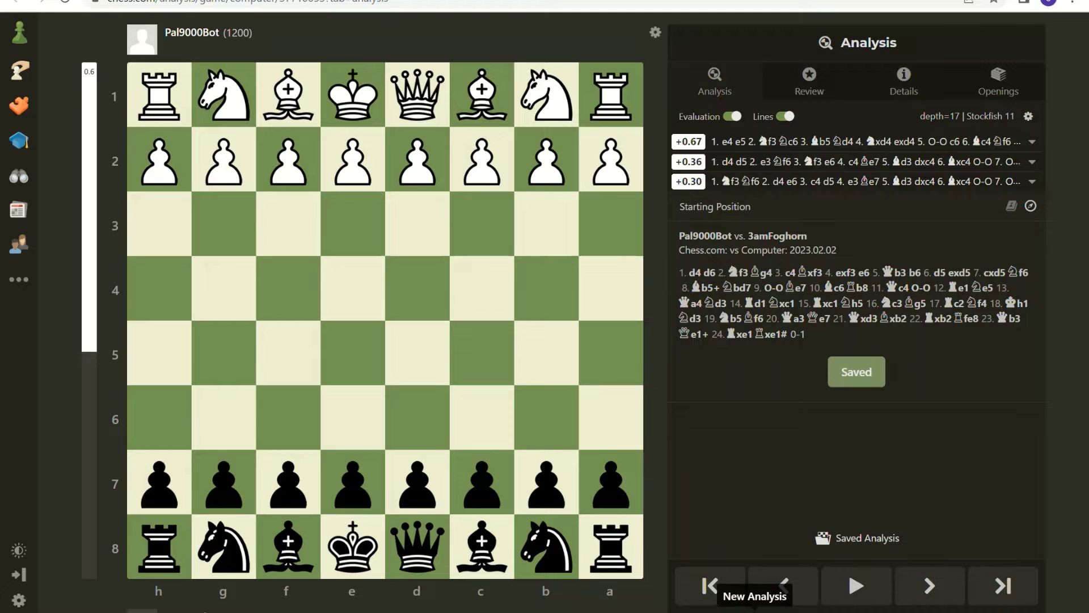
{"action": "left_click", "coordinate": [755, 610]}
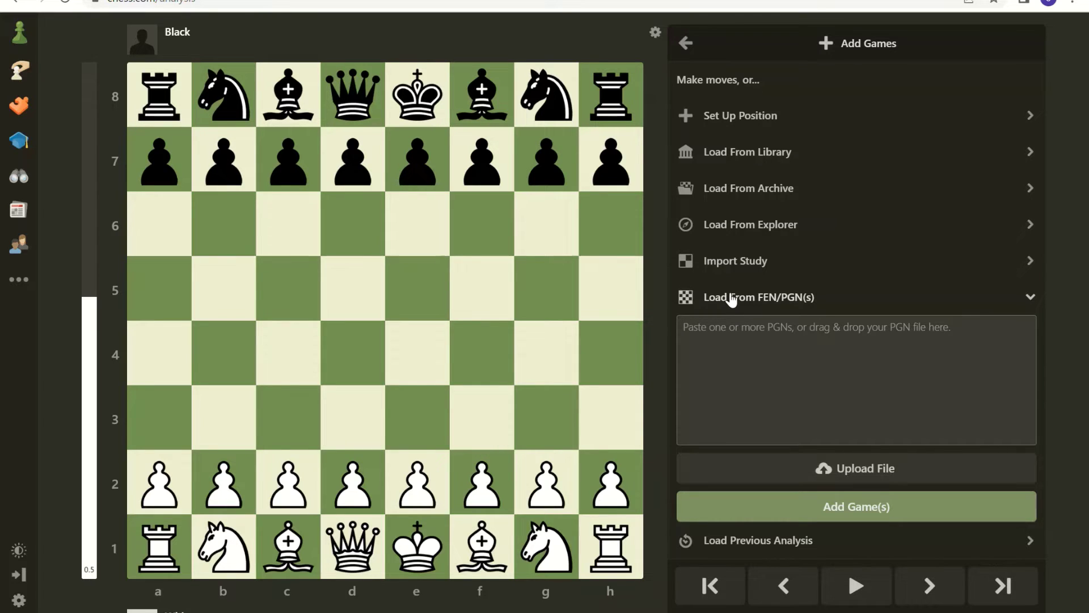
Paste the PGN of the 2022.12.25 game against 1800 Elo and add it to the board
{"action": "key", "text": "ctrl+v"}
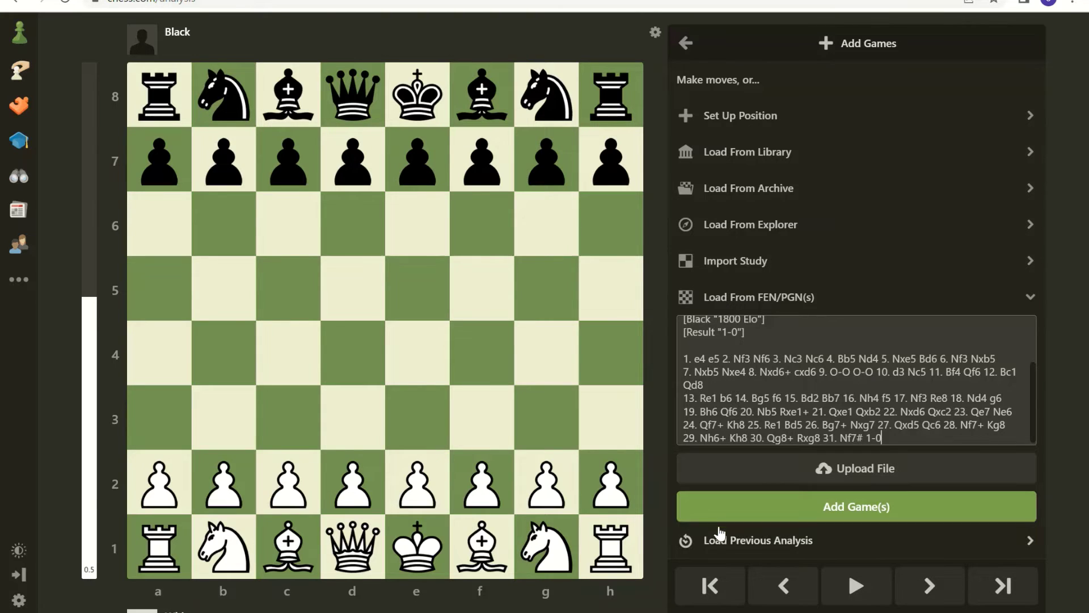
{"action": "left_click", "coordinate": [835, 515]}
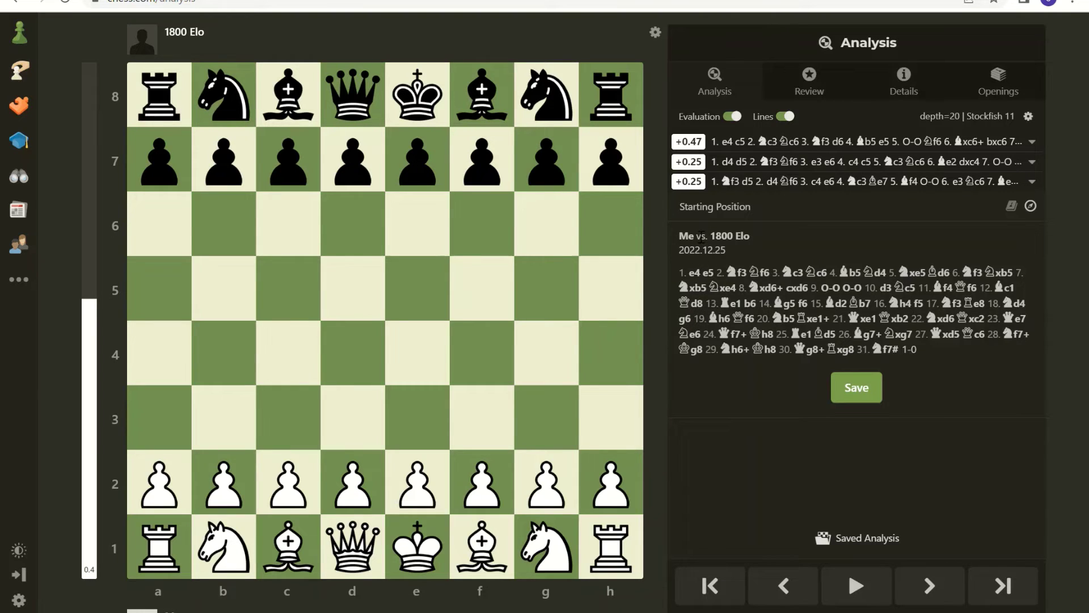
Advance eight moves into the game, then run Game Review showing accuracy 77.5 versus 61.7
{"action": "left_click", "coordinate": [939, 590]}
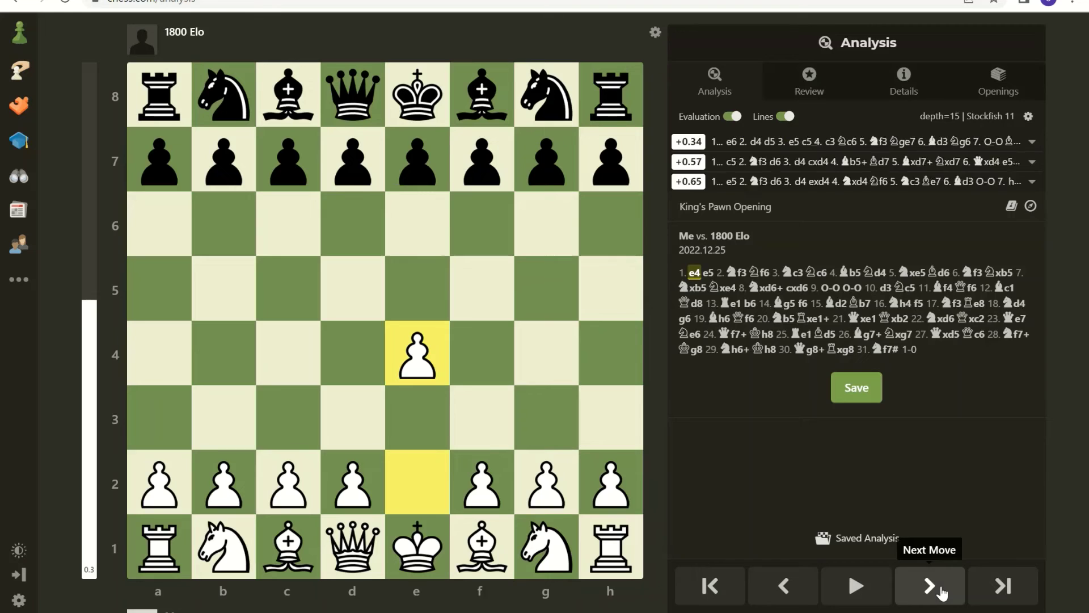
{"action": "left_click", "coordinate": [941, 593]}
{"action": "left_click", "coordinate": [942, 594]}
{"action": "left_click", "coordinate": [942, 594]}
{"action": "left_click", "coordinate": [943, 594]}
{"action": "left_click", "coordinate": [942, 594]}
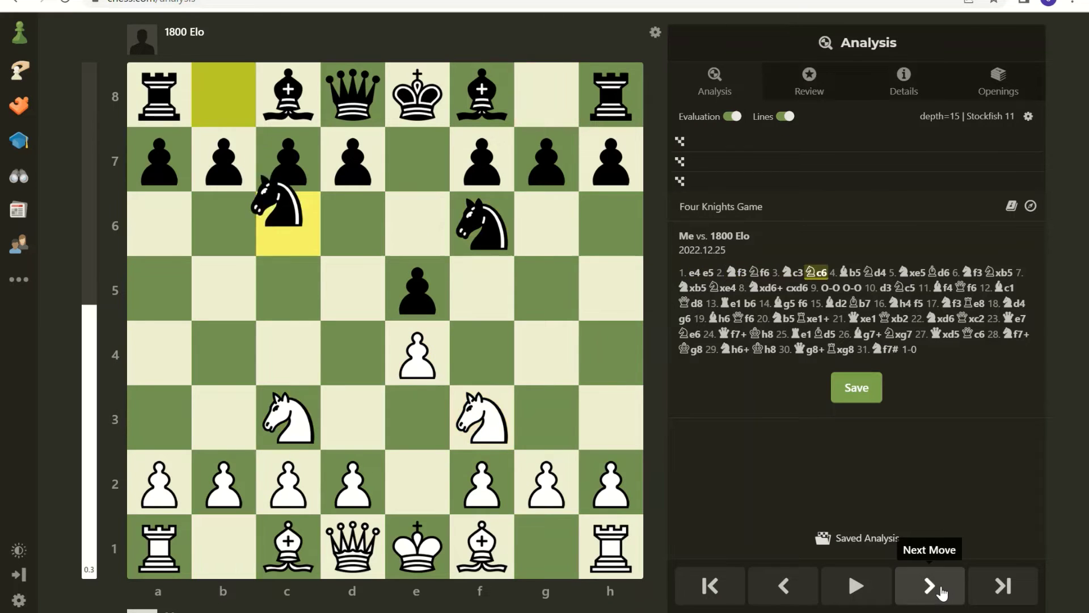
{"action": "left_click", "coordinate": [942, 593]}
{"action": "left_click", "coordinate": [943, 594]}
{"action": "left_click", "coordinate": [942, 594]}
{"action": "left_click", "coordinate": [941, 593]}
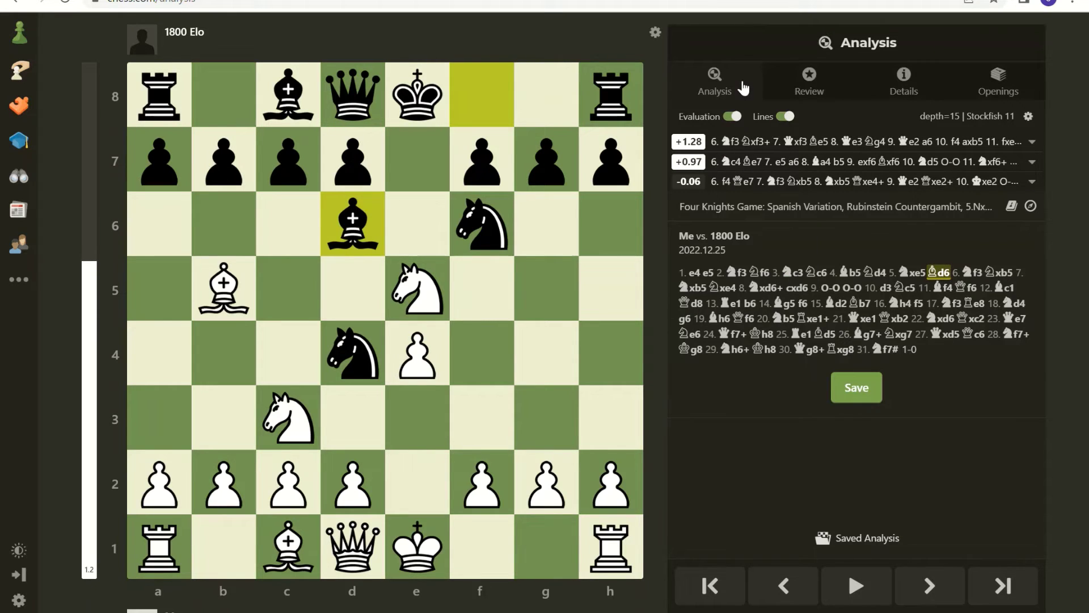
{"action": "left_click", "coordinate": [815, 90]}
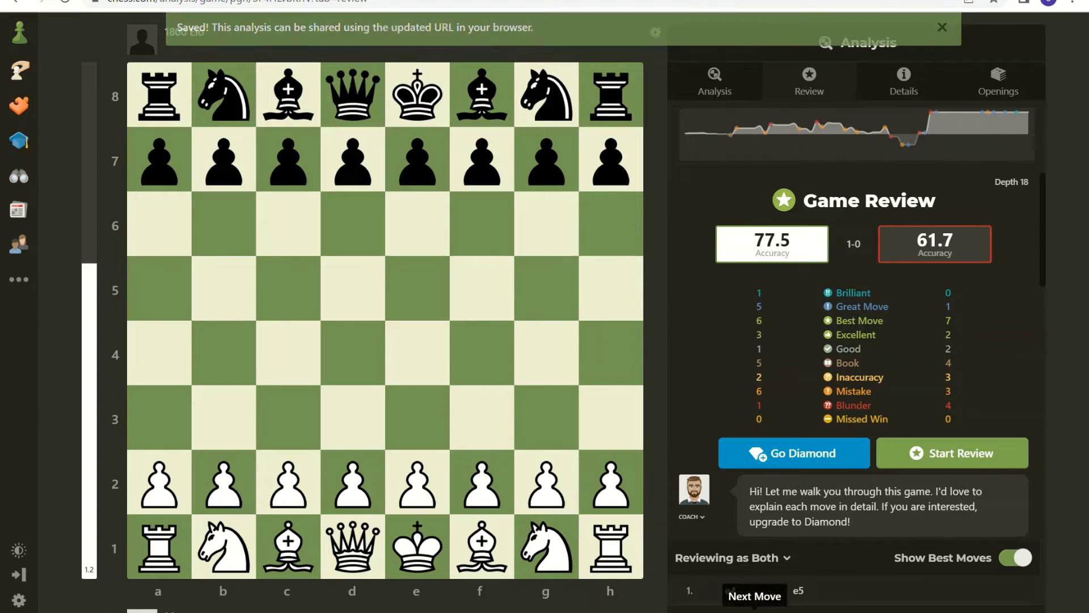
{"action": "left_click", "coordinate": [754, 611]}
Step through the reviewed opening to Black's mistake Bd6 and the blunder cxd6
{"action": "left_click", "coordinate": [755, 611]}
{"action": "left_click", "coordinate": [756, 610]}
{"action": "left_click", "coordinate": [755, 611]}
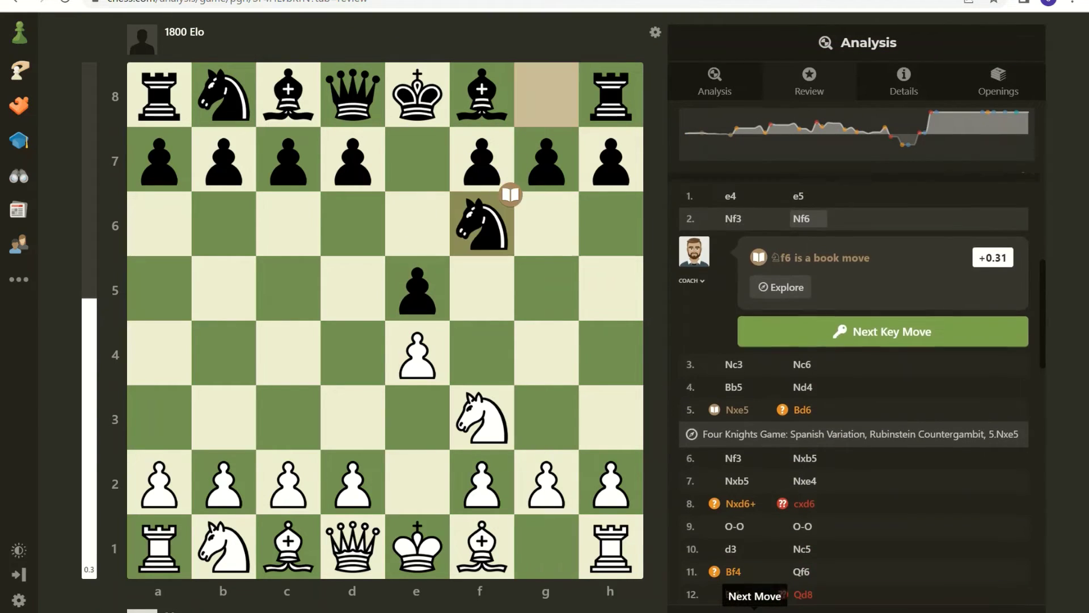
{"action": "left_click", "coordinate": [755, 610]}
{"action": "left_click", "coordinate": [755, 611]}
{"action": "left_click", "coordinate": [755, 610]}
{"action": "left_click", "coordinate": [755, 610]}
{"action": "left_click", "coordinate": [755, 610]}
{"action": "left_click", "coordinate": [755, 610]}
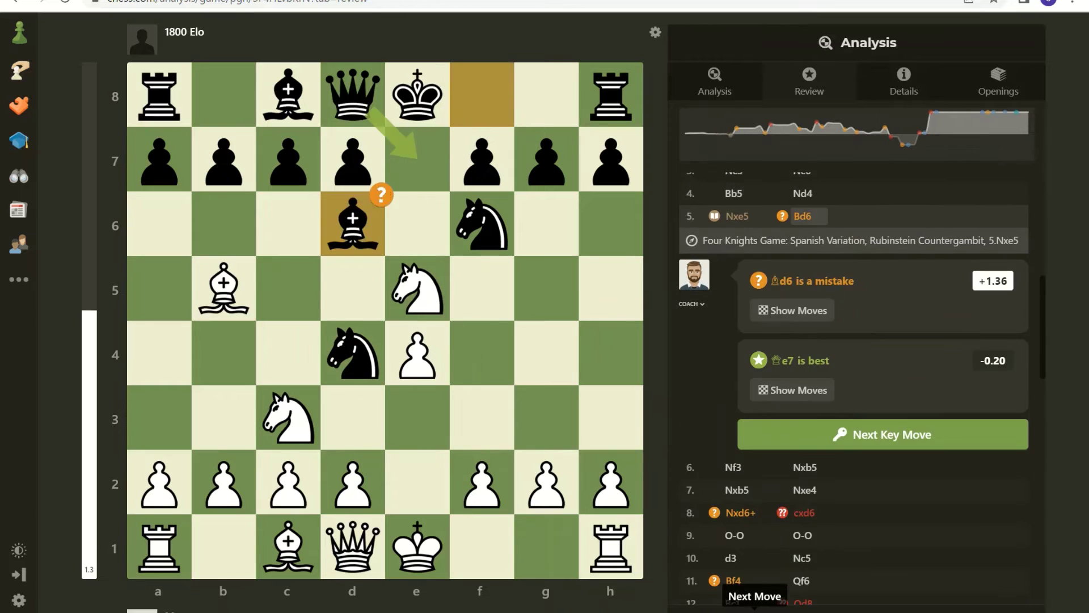
{"action": "left_click", "coordinate": [755, 610]}
{"action": "left_click", "coordinate": [755, 611]}
{"action": "left_click", "coordinate": [756, 610]}
{"action": "left_click", "coordinate": [755, 611]}
{"action": "left_click", "coordinate": [756, 610]}
Continue through the middlegame past the inaccuracy b6 to the blunder Qxb2
{"action": "left_click", "coordinate": [756, 611]}
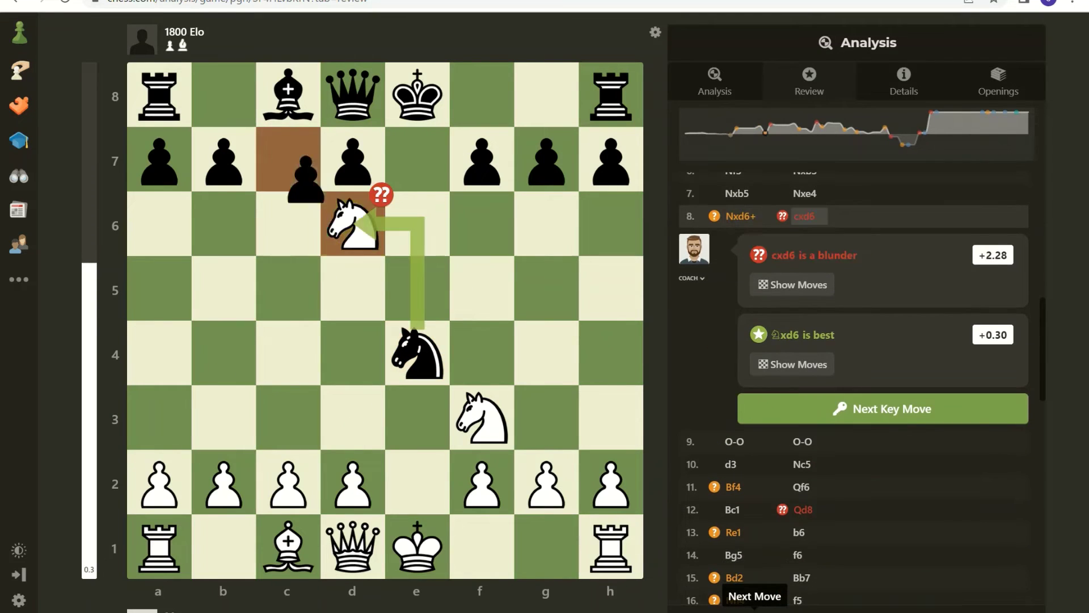
{"action": "left_click", "coordinate": [755, 611]}
{"action": "left_click", "coordinate": [755, 610]}
{"action": "left_click", "coordinate": [755, 610]}
{"action": "left_click", "coordinate": [754, 611]}
{"action": "left_click", "coordinate": [755, 611]}
{"action": "left_click", "coordinate": [755, 611]}
{"action": "left_click", "coordinate": [755, 610]}
{"action": "left_click", "coordinate": [755, 610]}
{"action": "left_click", "coordinate": [754, 610]}
{"action": "left_click", "coordinate": [756, 610]}
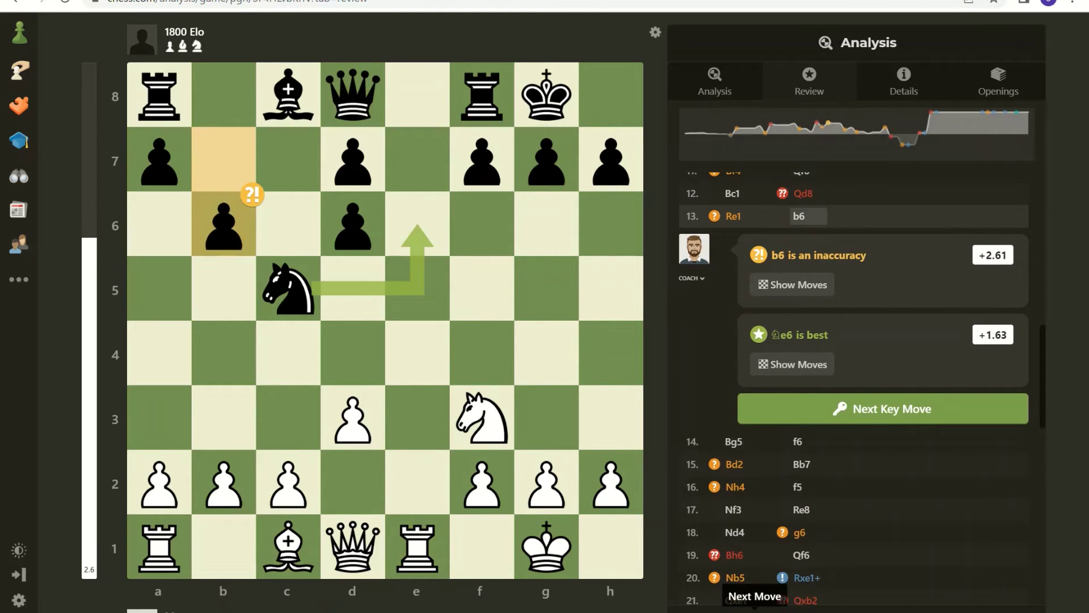
{"action": "left_click", "coordinate": [755, 610]}
{"action": "left_click", "coordinate": [755, 611]}
{"action": "left_click", "coordinate": [755, 610]}
{"action": "left_click", "coordinate": [754, 610]}
{"action": "left_click", "coordinate": [754, 611]}
{"action": "left_click", "coordinate": [756, 611]}
{"action": "left_click", "coordinate": [755, 610]}
{"action": "left_click", "coordinate": [755, 611]}
{"action": "left_click", "coordinate": [755, 610]}
{"action": "left_click", "coordinate": [755, 610]}
{"action": "left_click", "coordinate": [754, 610]}
{"action": "left_click", "coordinate": [756, 611]}
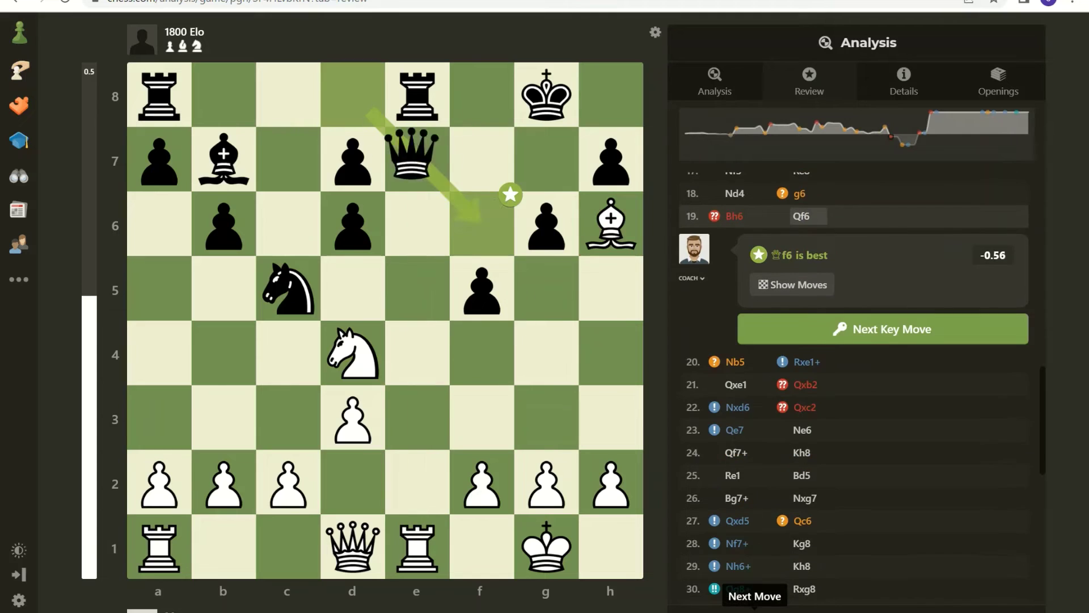
{"action": "left_click", "coordinate": [754, 610]}
{"action": "left_click", "coordinate": [755, 610]}
{"action": "left_click", "coordinate": [755, 611]}
{"action": "left_click", "coordinate": [756, 610]}
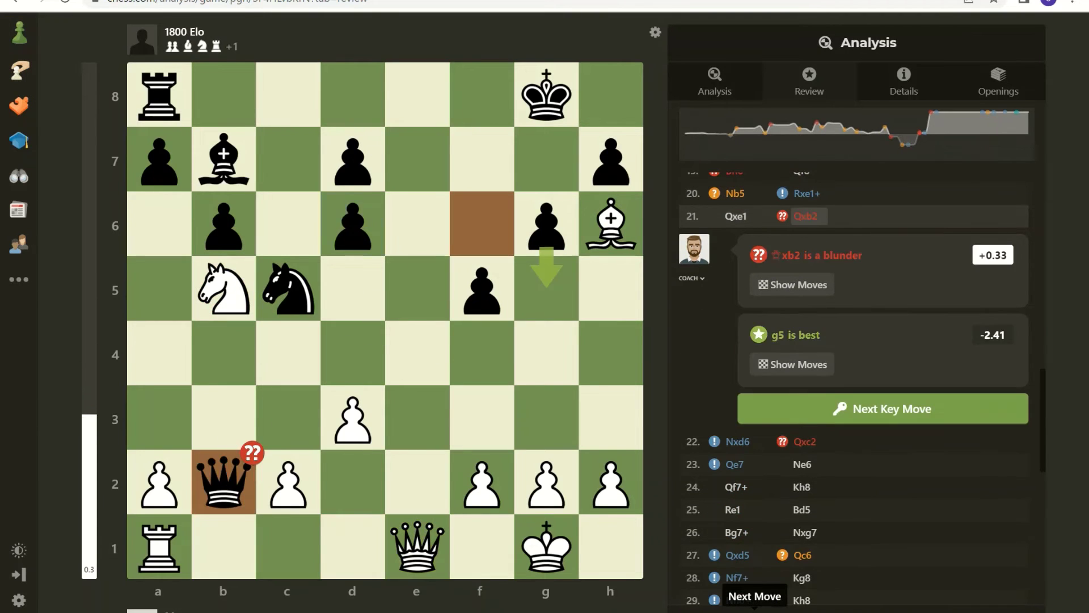
Advance to the brilliant Qg8+ and 31.Nf7# mate, then show the annotated move list
{"action": "left_click", "coordinate": [755, 611]}
{"action": "left_click", "coordinate": [755, 611]}
{"action": "left_click", "coordinate": [755, 610]}
{"action": "left_click", "coordinate": [755, 610]}
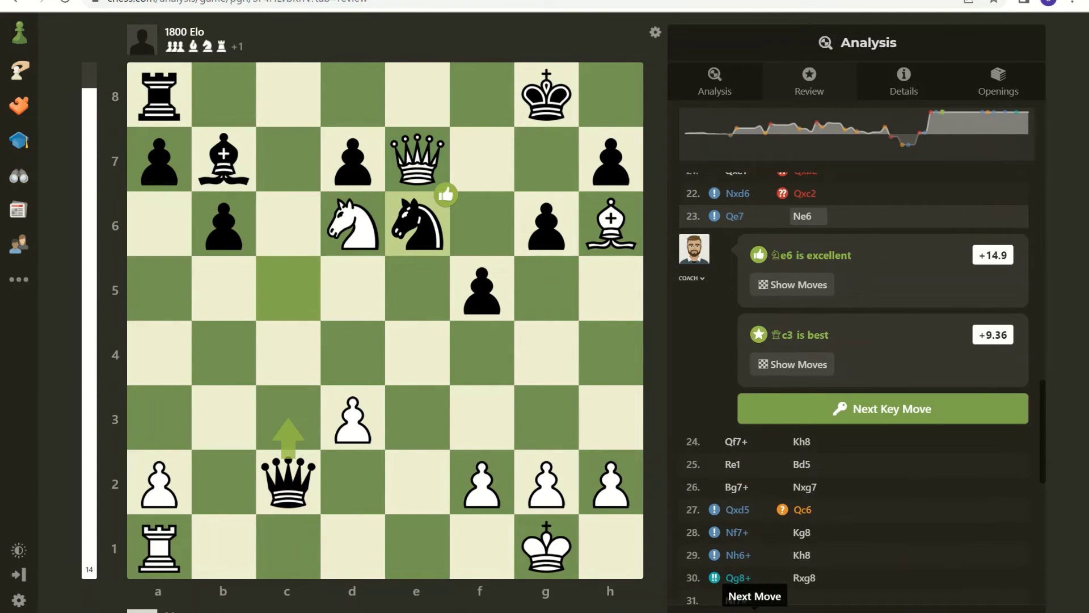
{"action": "left_click", "coordinate": [756, 610]}
{"action": "left_click", "coordinate": [756, 611]}
{"action": "left_click", "coordinate": [755, 610]}
{"action": "left_click", "coordinate": [755, 611]}
{"action": "left_click", "coordinate": [756, 609]}
{"action": "left_click", "coordinate": [755, 611]}
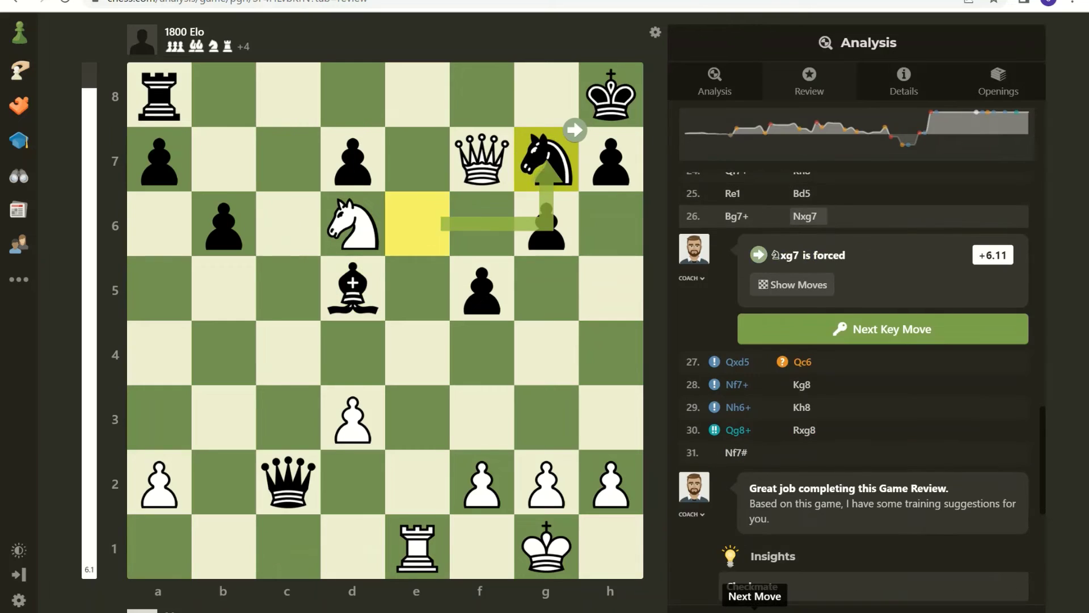
{"action": "left_click", "coordinate": [755, 611]}
{"action": "left_click", "coordinate": [755, 610]}
{"action": "left_click", "coordinate": [755, 610]}
{"action": "left_click", "coordinate": [755, 610]}
{"action": "left_click", "coordinate": [755, 610]}
{"action": "left_click", "coordinate": [755, 610]}
{"action": "left_click", "coordinate": [755, 610]}
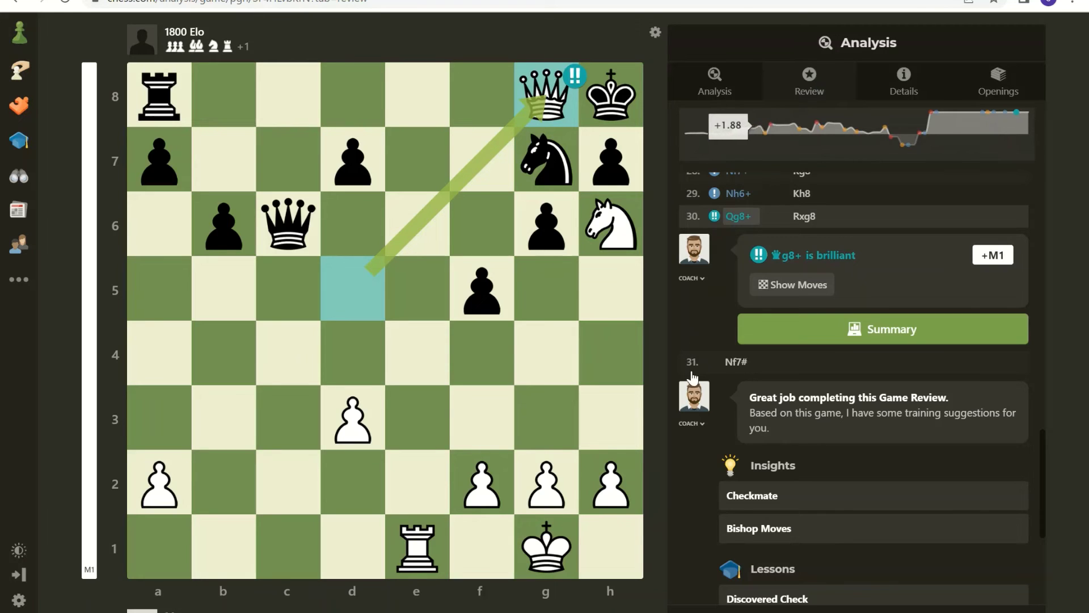
{"action": "left_click", "coordinate": [715, 80]}
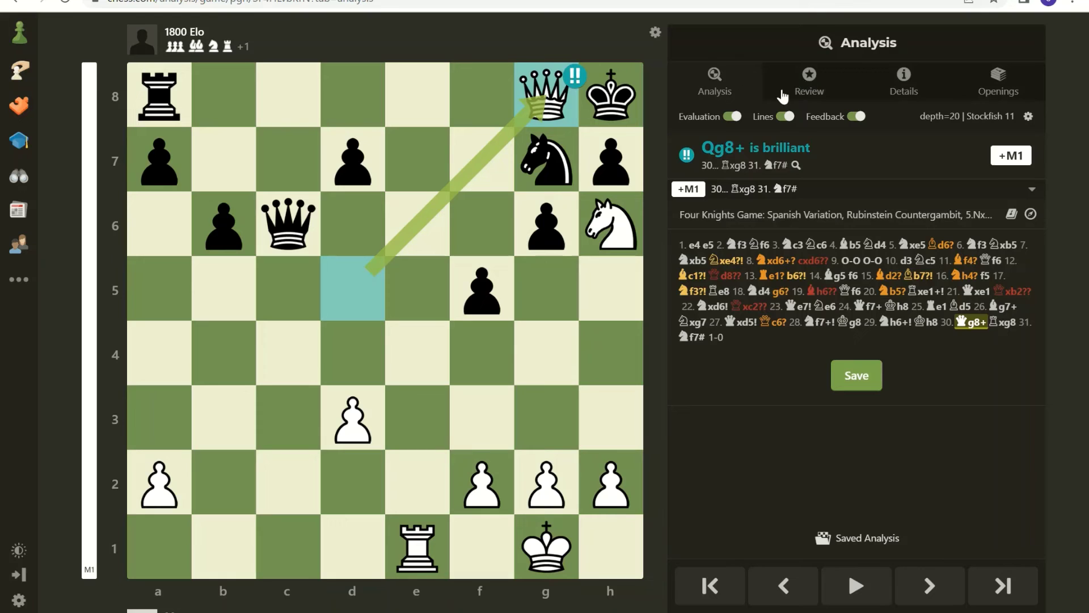
Begin a new empty analysis and open Set Up Position with White to move
{"action": "left_click", "coordinate": [748, 576]}
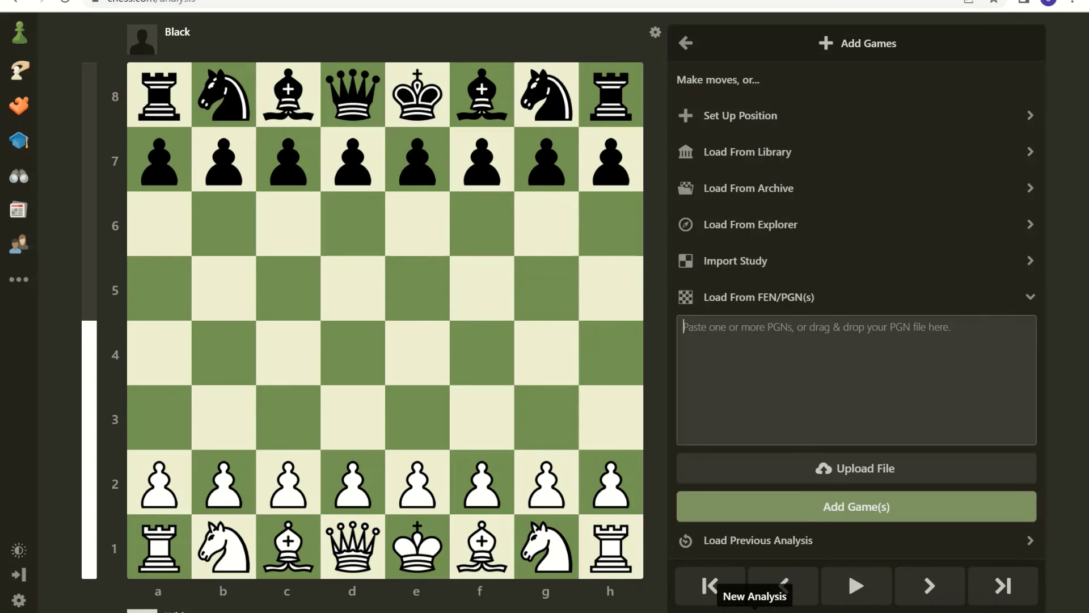
{"action": "left_click", "coordinate": [840, 123]}
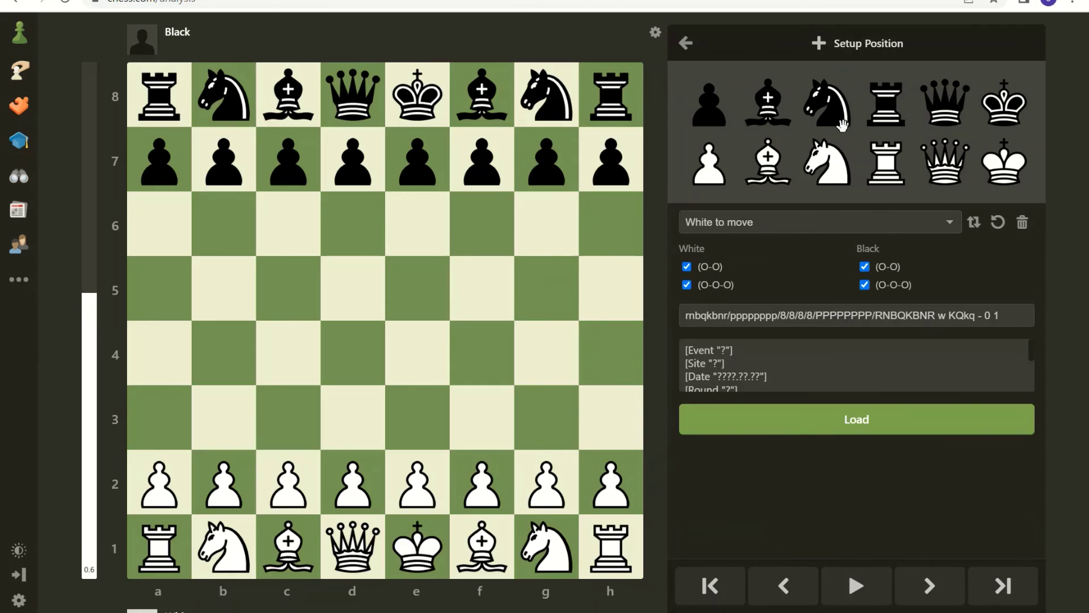